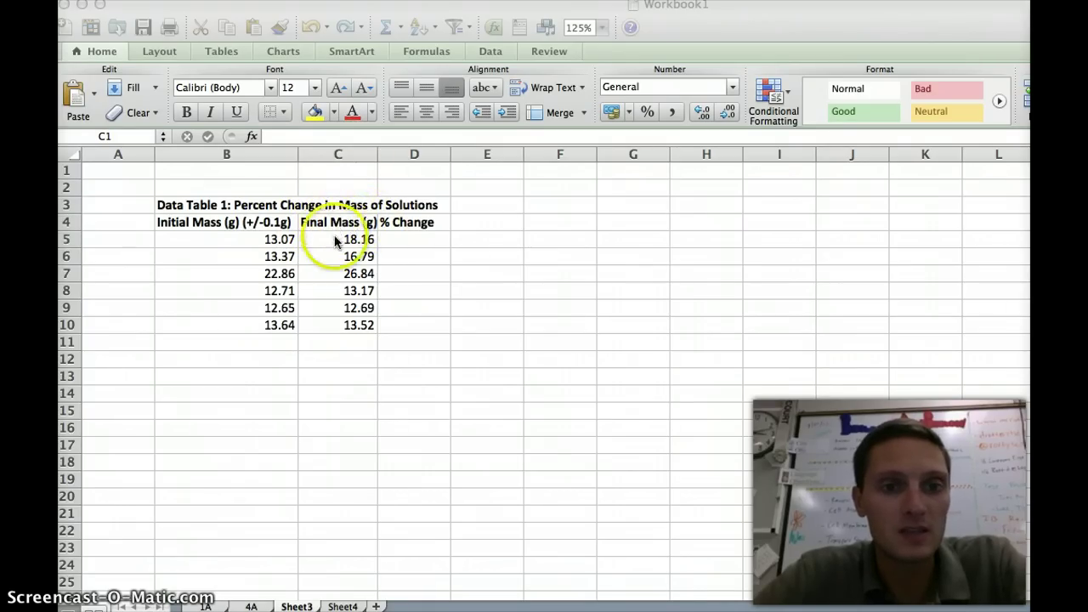
# Widen column C so the full 'Final Mass (g) (+/-0.1g)' header is visible.
pyautogui.click(370, 154)
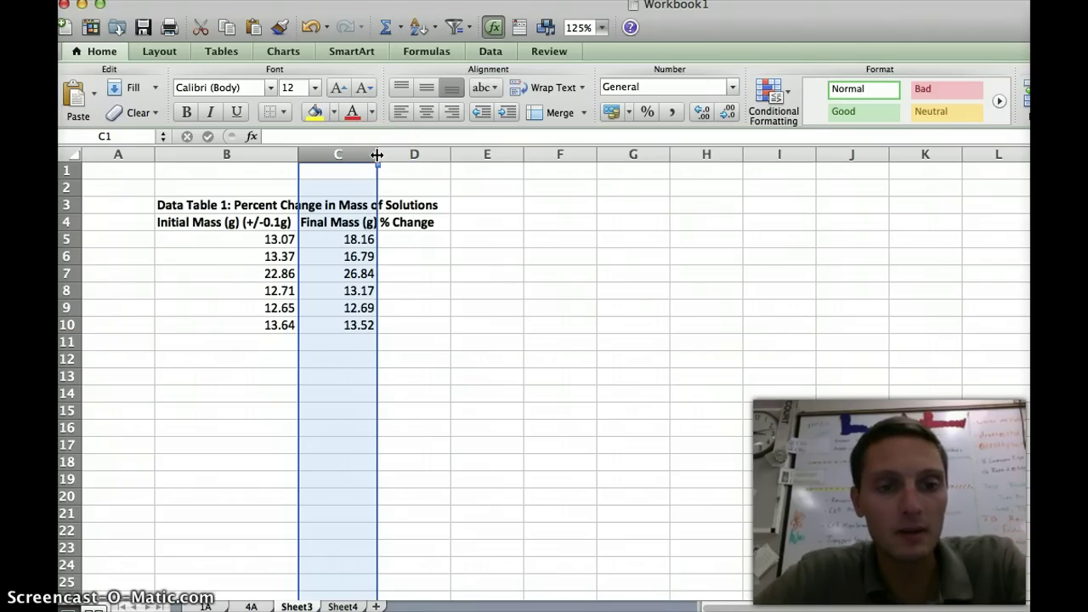
pyautogui.moveTo(377, 154); pyautogui.dragTo(437, 156)
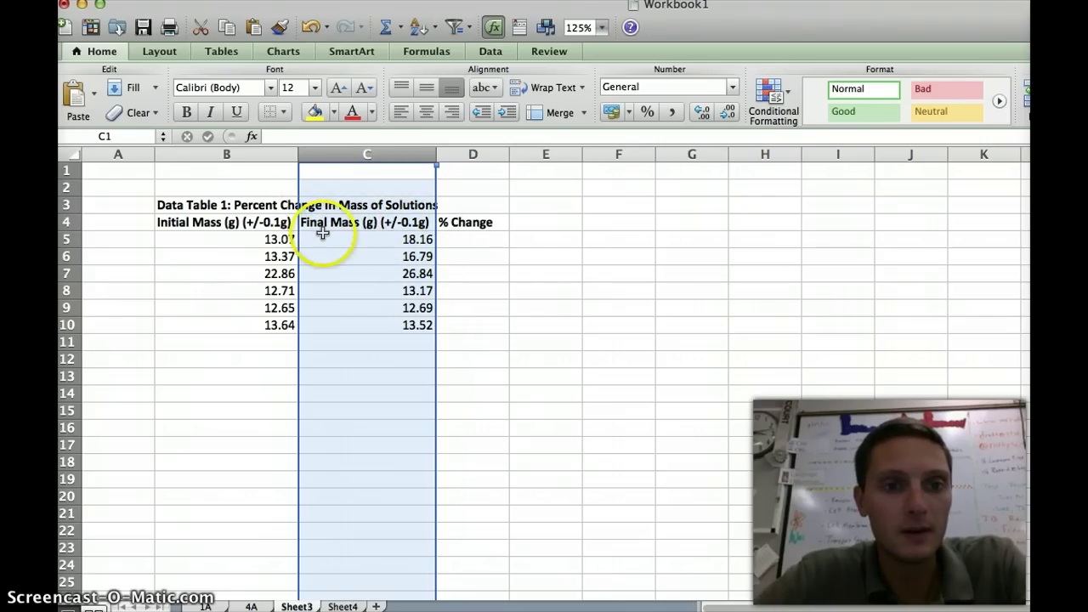
pyautogui.click(462, 256)
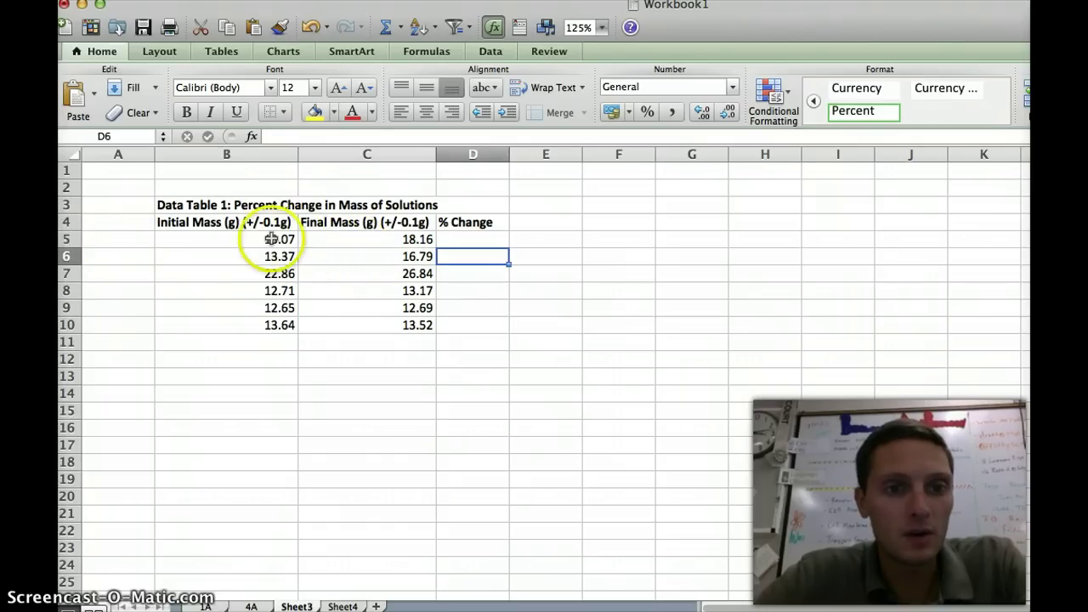
pyautogui.click(119, 221)
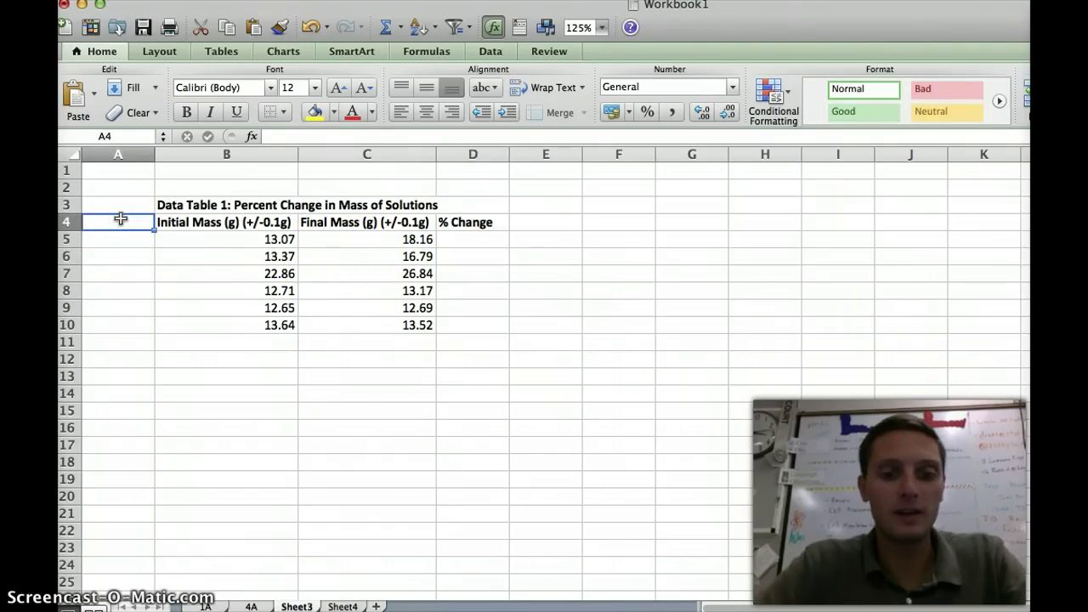
# Enter 'Trial' in A4 and the numbers 1, 2, 3, 4, 5, 6 down A5:A10.
pyautogui.write('Trial')
pyautogui.press('Return')
pyautogui.write('1')
pyautogui.press('Return')
pyautogui.write('2')
pyautogui.press('Return')
pyautogui.write('3')
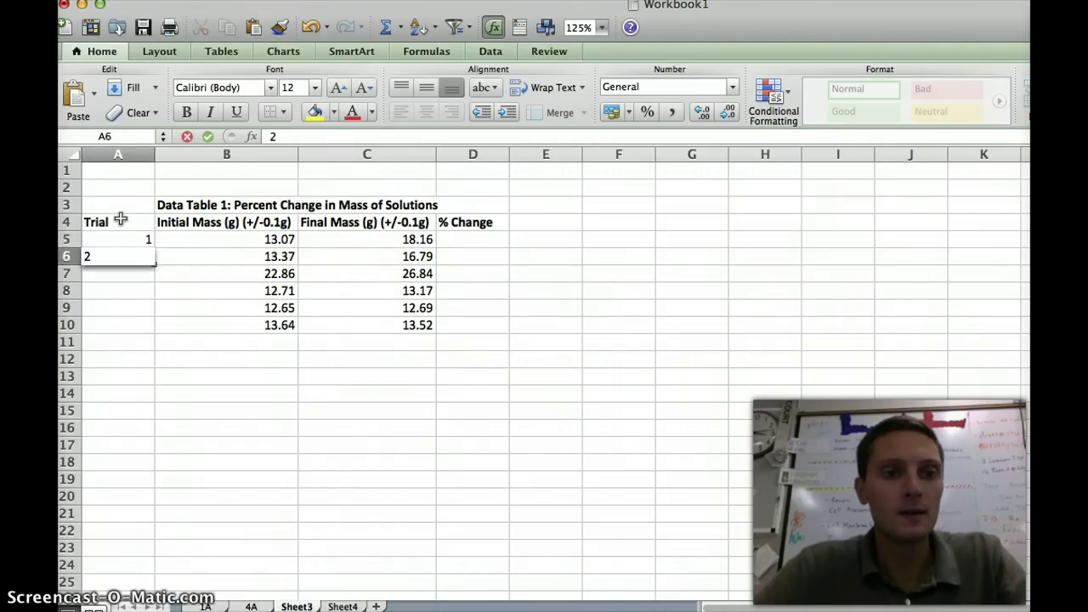
pyautogui.press('Return')
pyautogui.write('4')
pyautogui.press('Return')
pyautogui.write('5')
pyautogui.press('Return')
pyautogui.write('6')
pyautogui.hotkey('ctrl', 'Return')
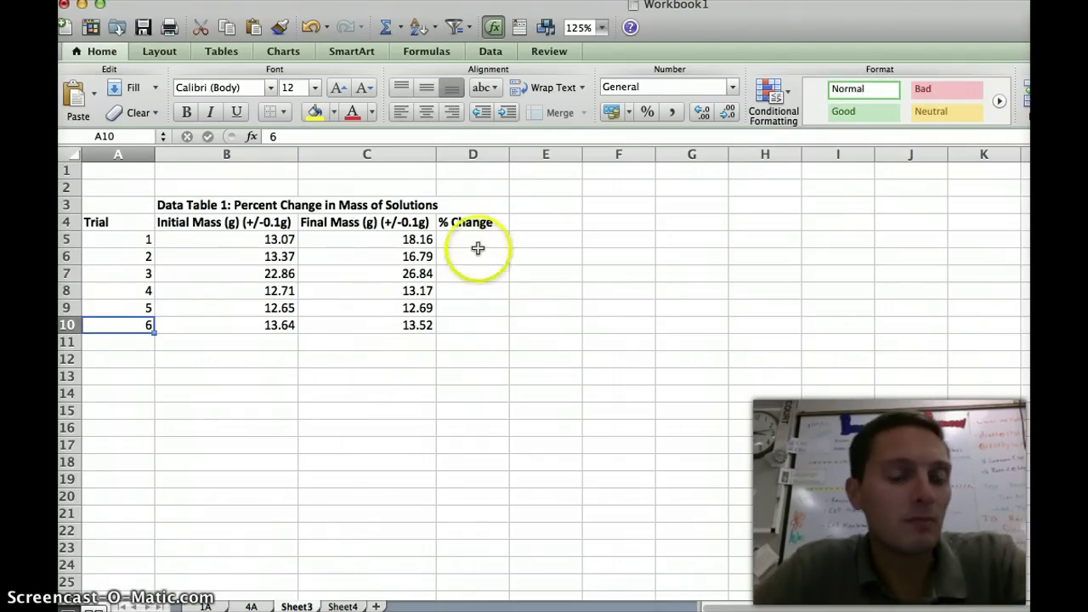
pyautogui.click(462, 239)
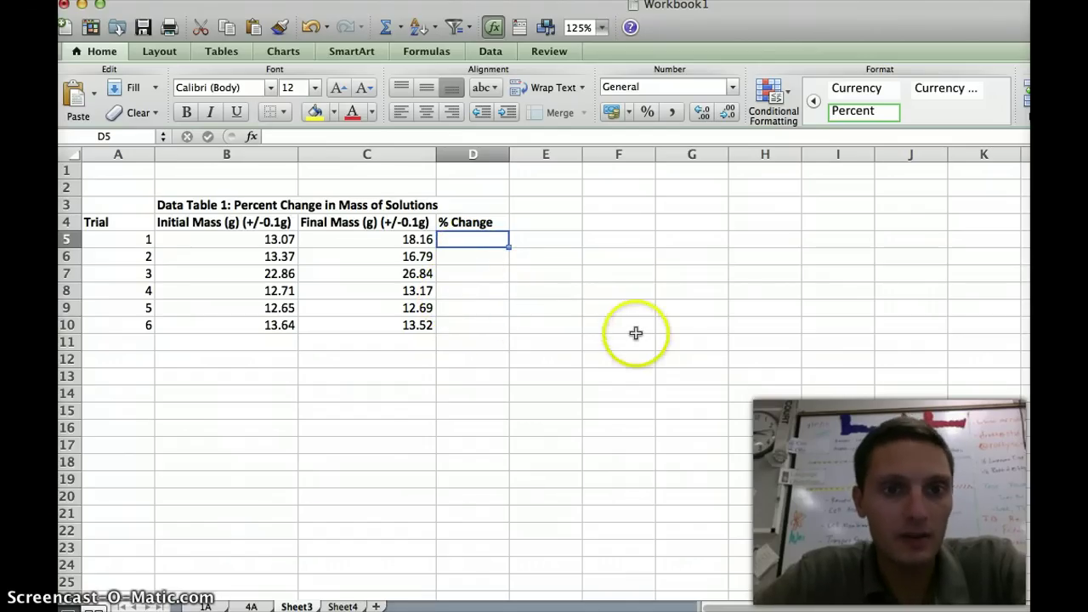
# Type the note '(Final Mass-Initial Mass)/Initial Mass *100%' into cell G4.
pyautogui.click(681, 225)
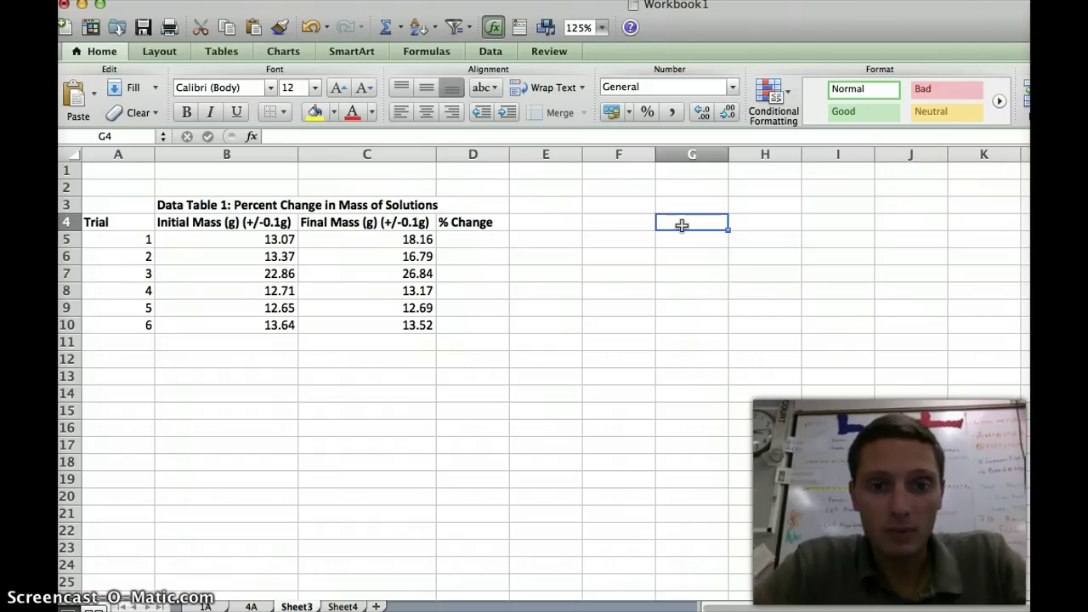
pyautogui.write('(Final Mass-Initial Mass)')
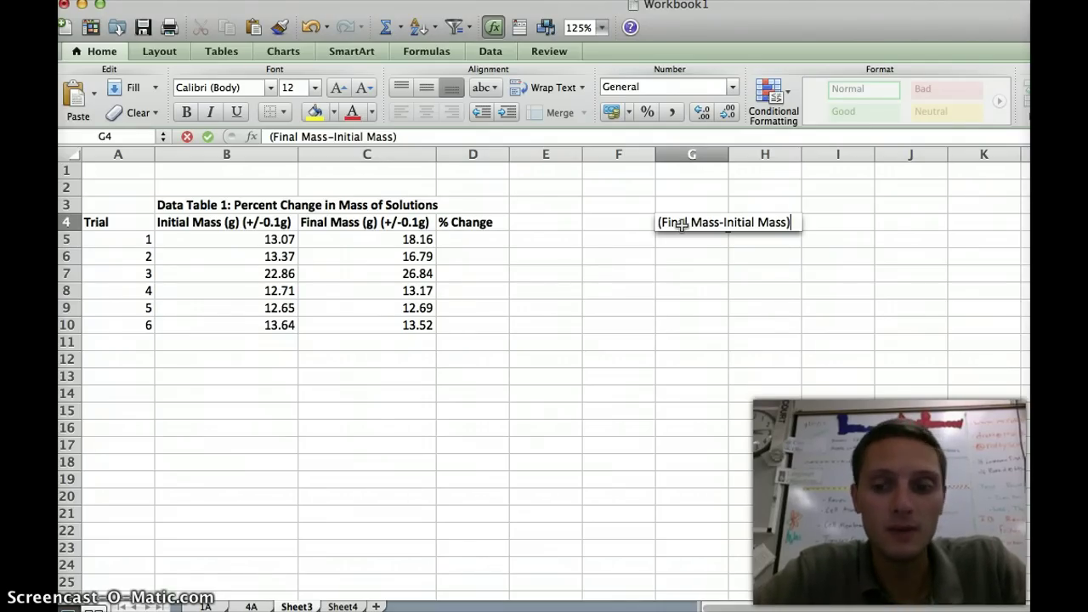
pyautogui.write('/')
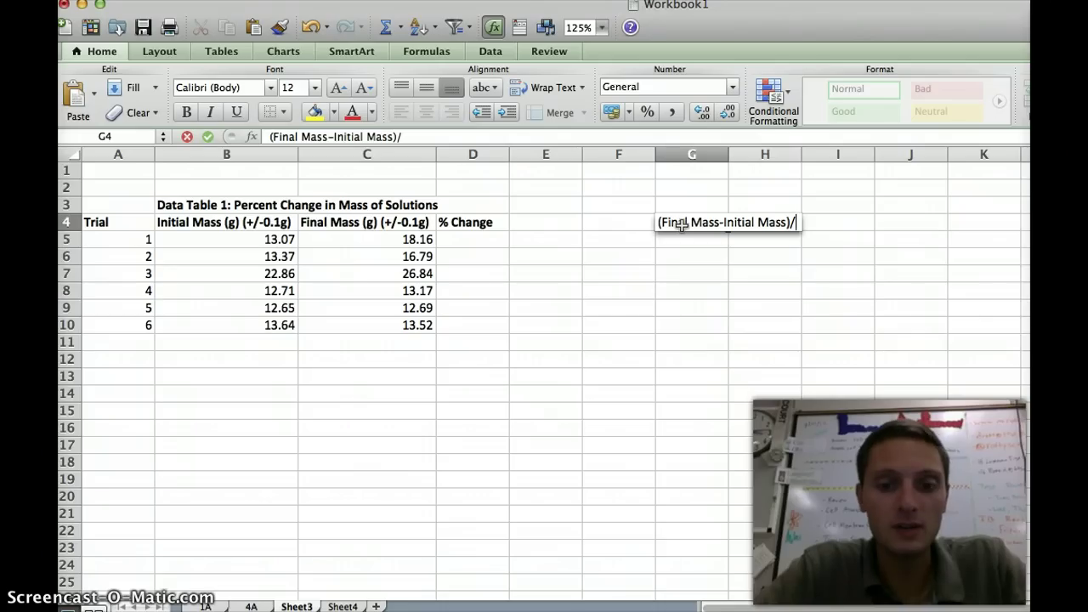
pyautogui.write('Initial Mass')
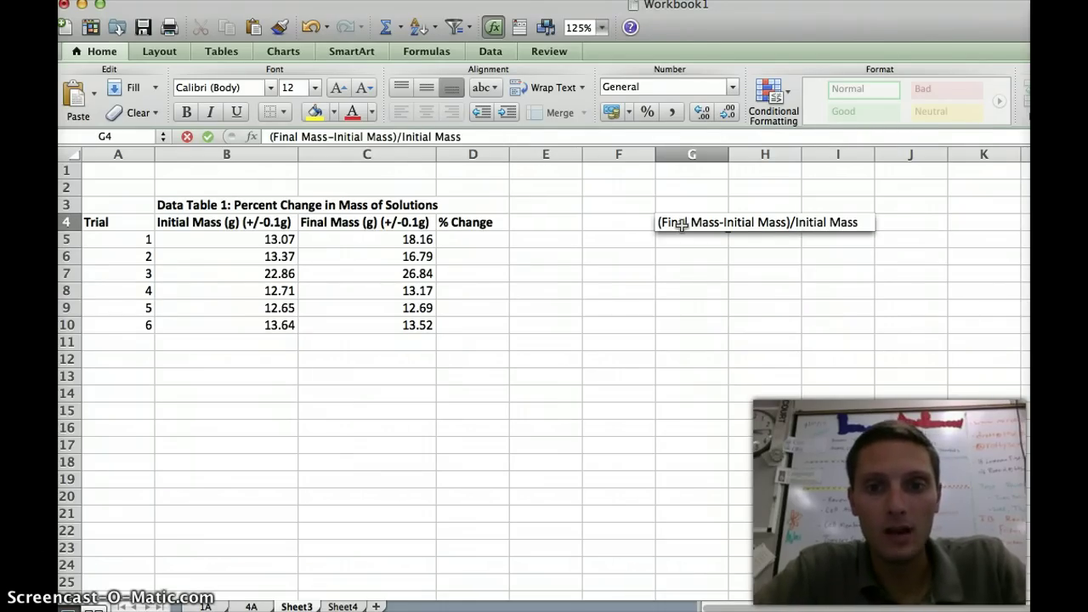
pyautogui.write(' *')
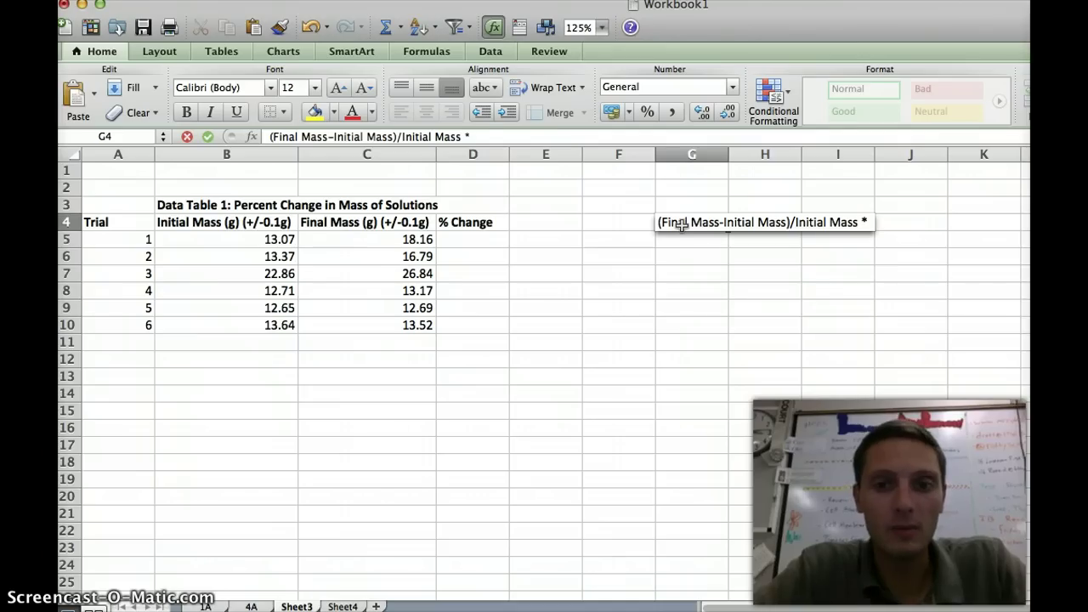
pyautogui.write('100%')
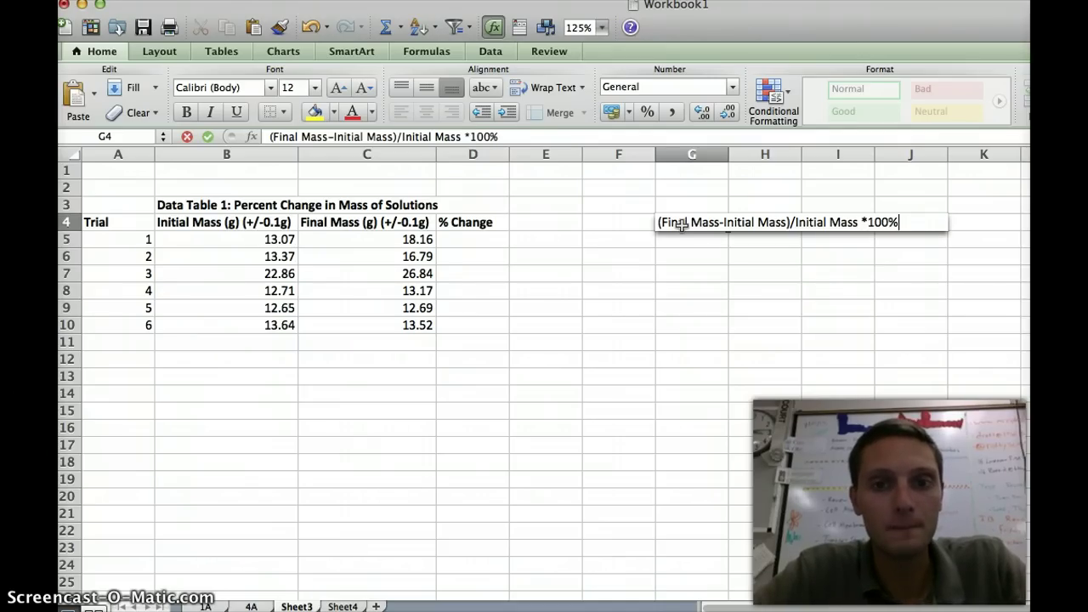
pyautogui.press('Return')
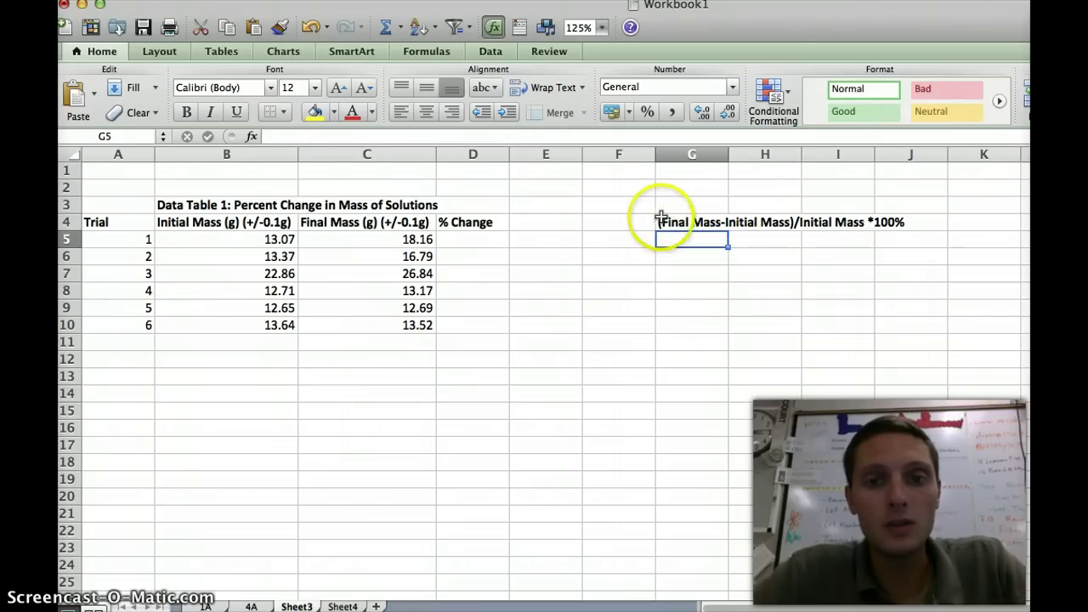
pyautogui.moveTo(666, 218); pyautogui.dragTo(909, 246)
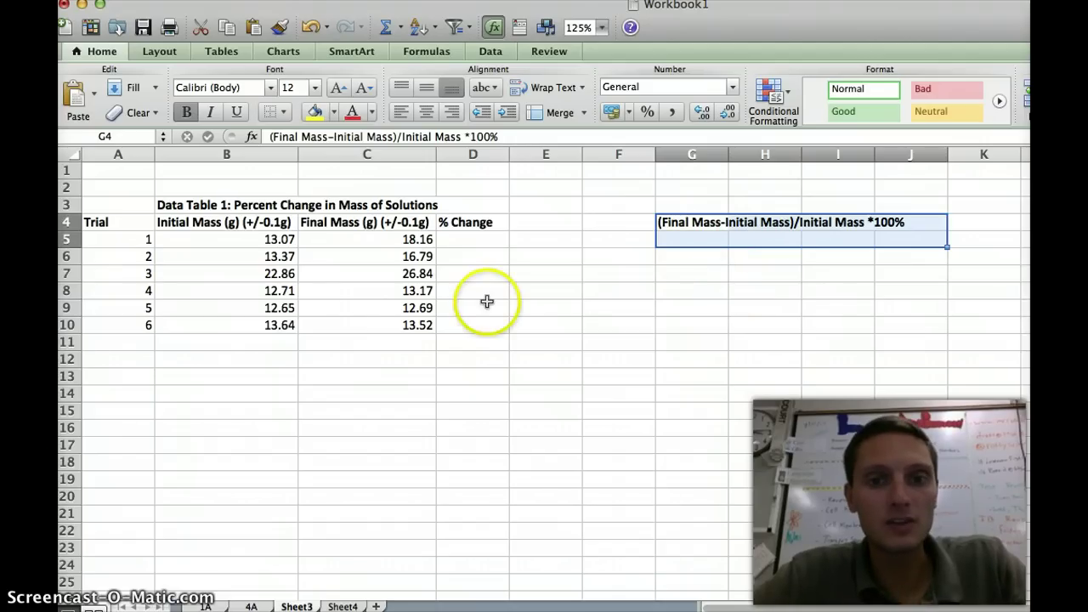
pyautogui.click(578, 303)
pyautogui.click(461, 239)
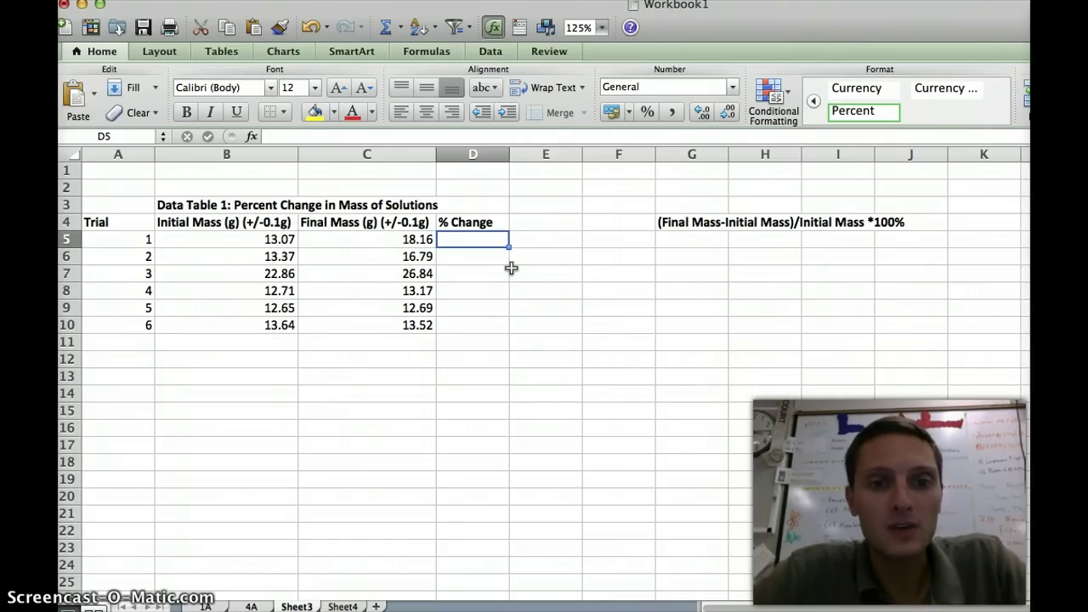
# Enter =(C5-B5)/B5 in D5, giving trial 1's change of 0.3894415.
pyautogui.write('=')
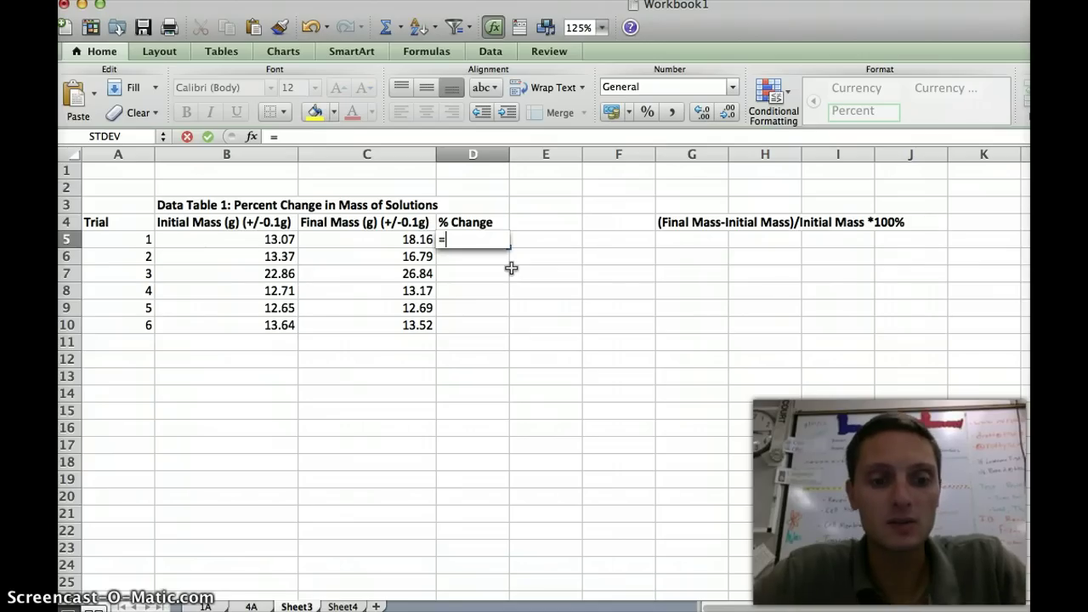
pyautogui.write('(')
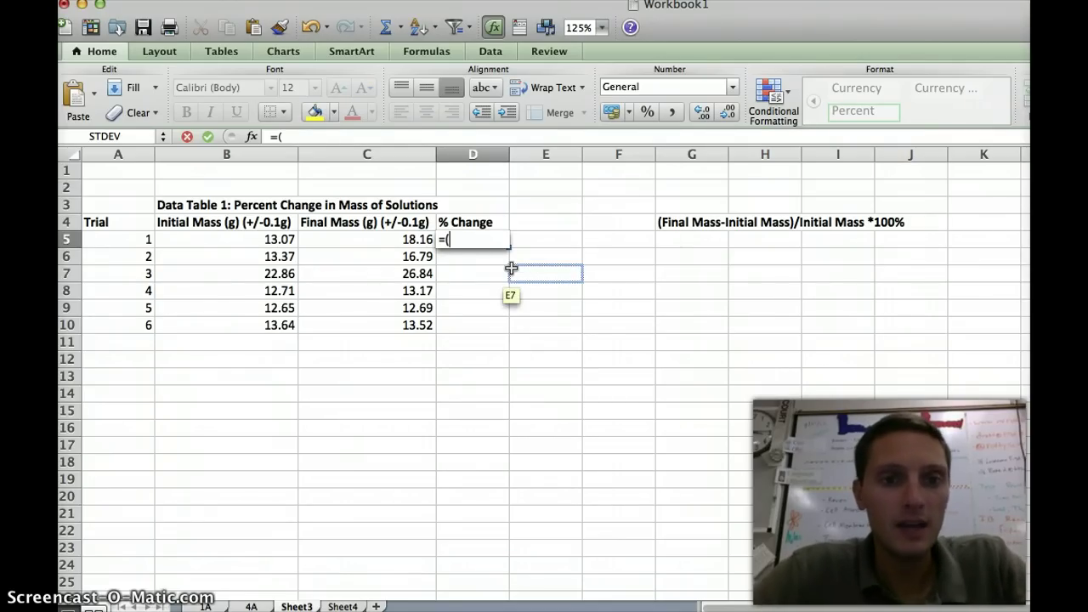
pyautogui.click(391, 242)
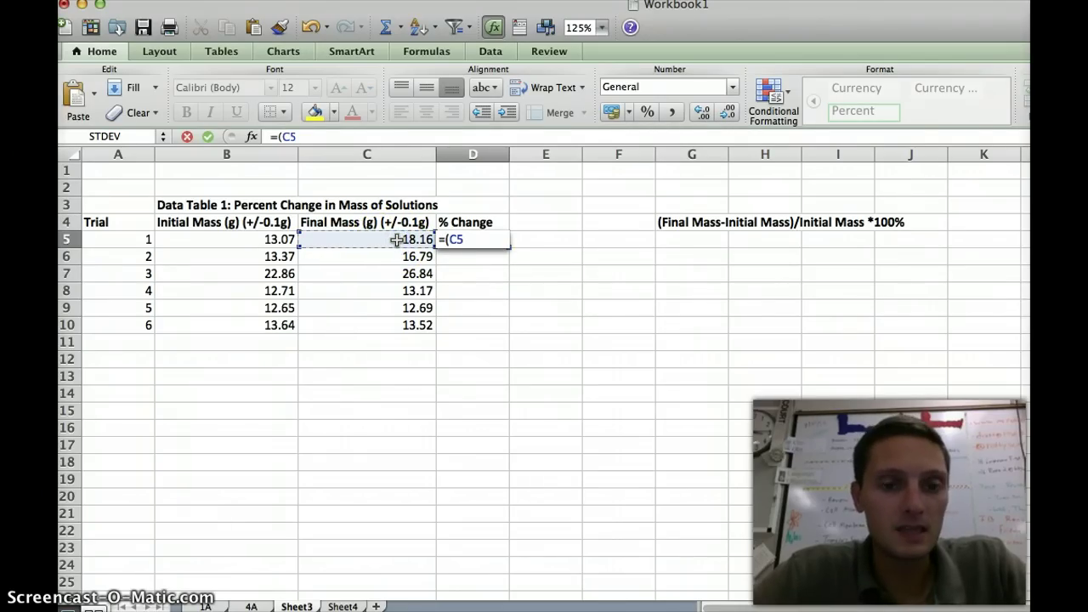
pyautogui.click(463, 241)
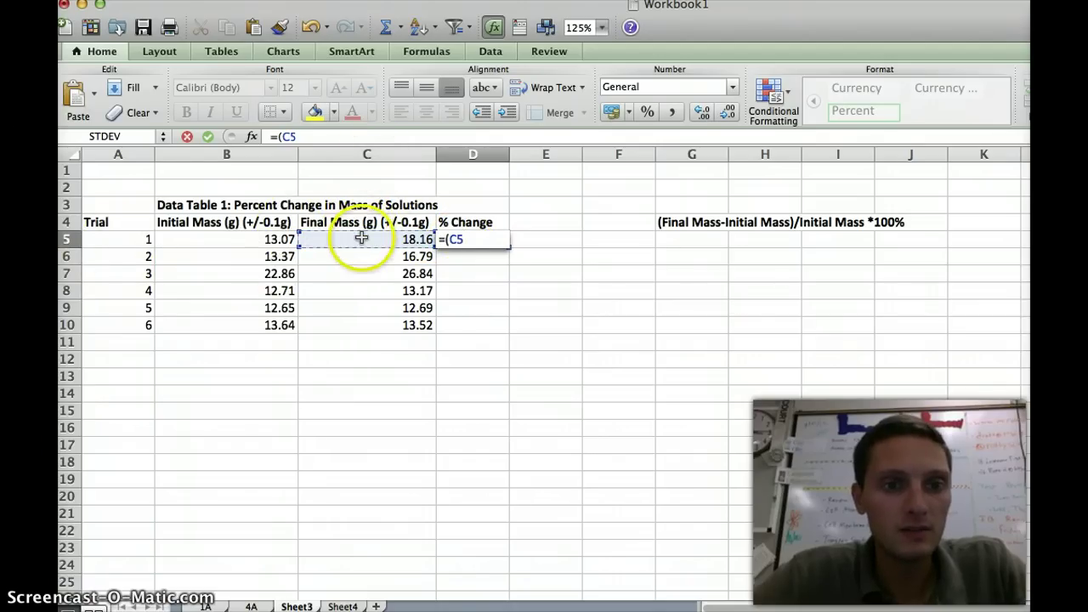
pyautogui.write('-')
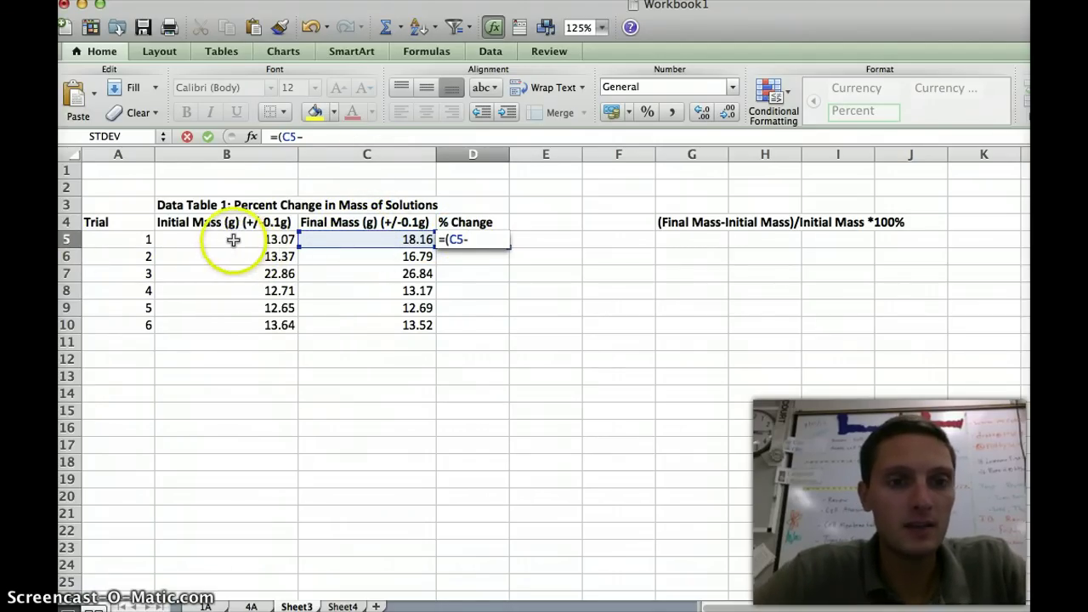
pyautogui.click(233, 240)
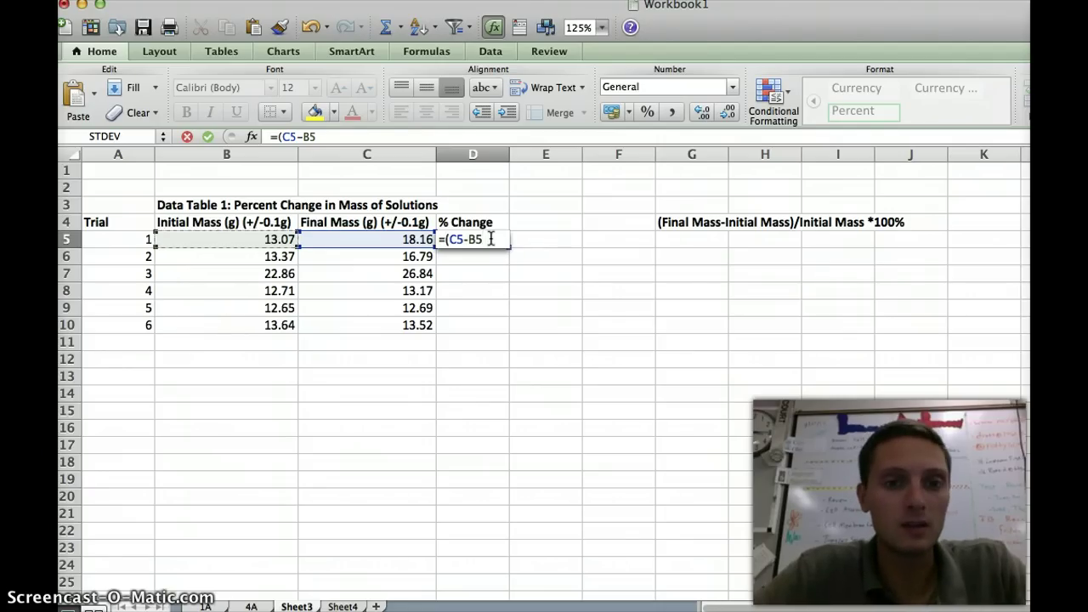
pyautogui.write(')')
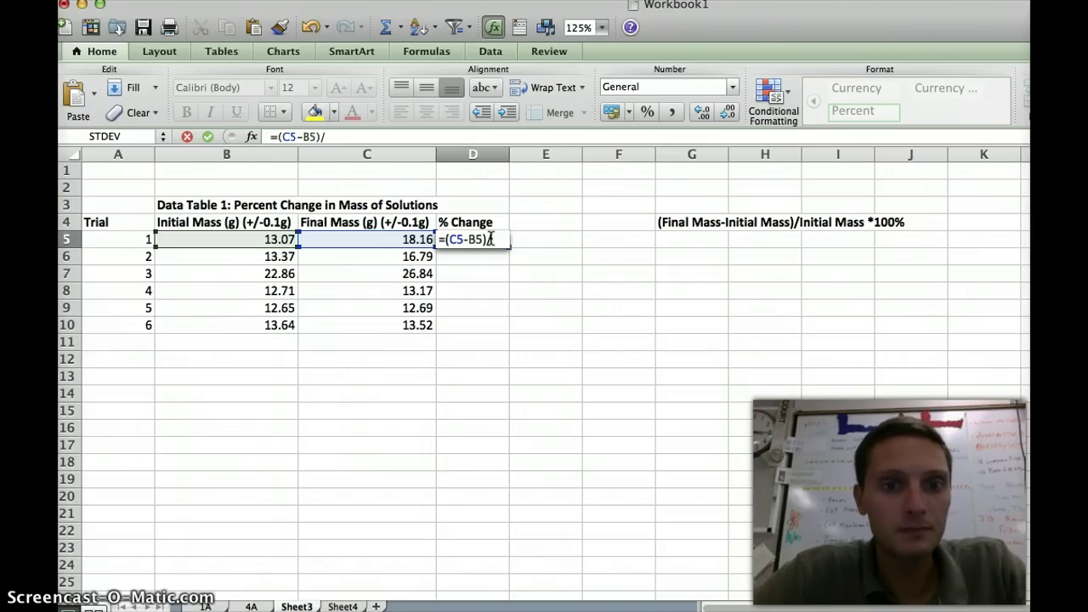
pyautogui.write('/')
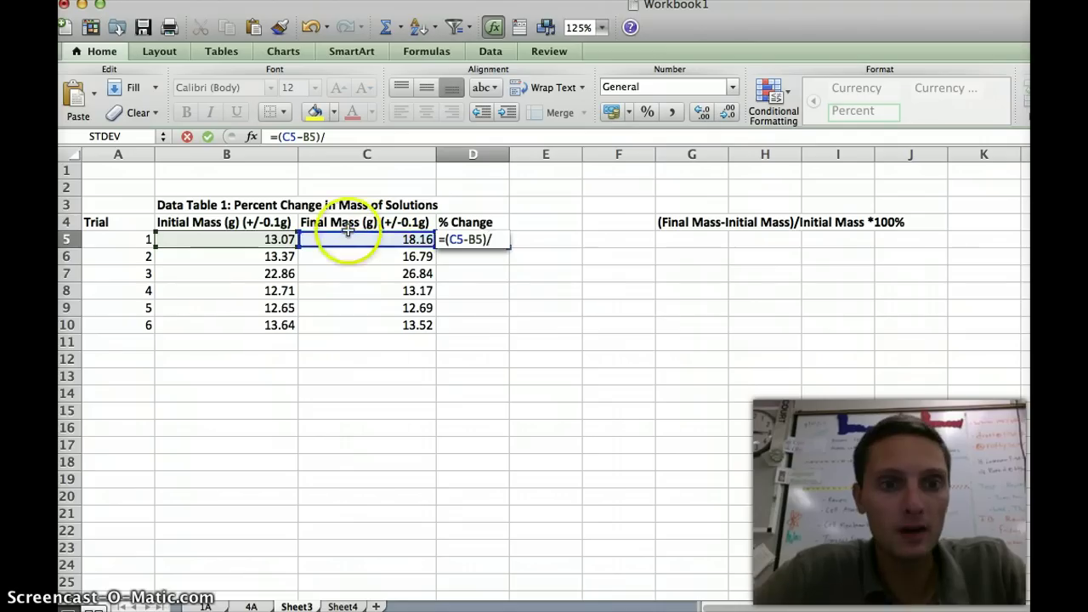
pyautogui.click(263, 239)
pyautogui.press('Return')
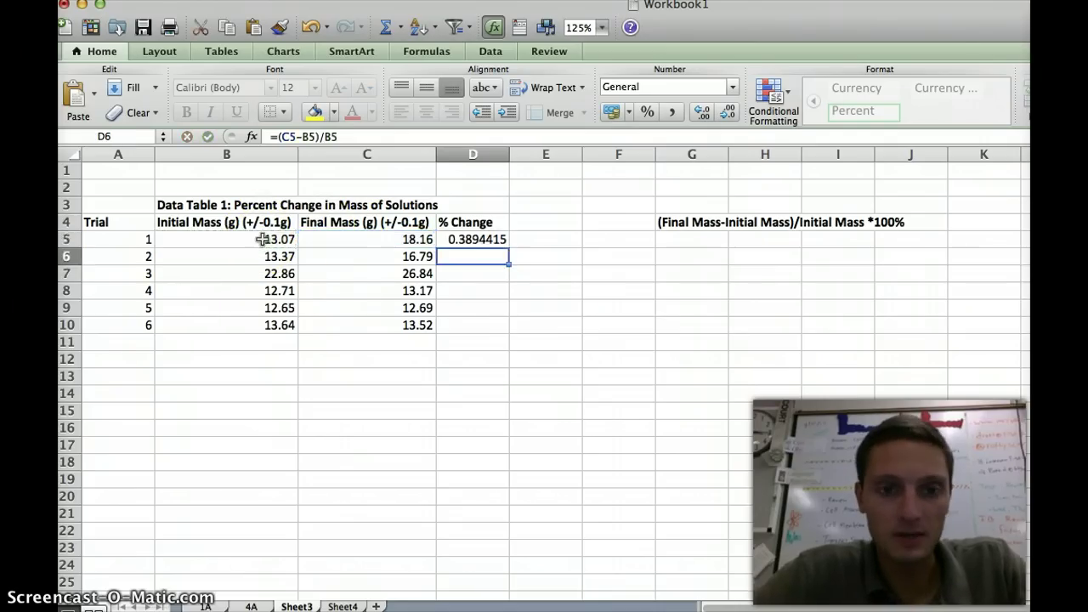
pyautogui.click(493, 239)
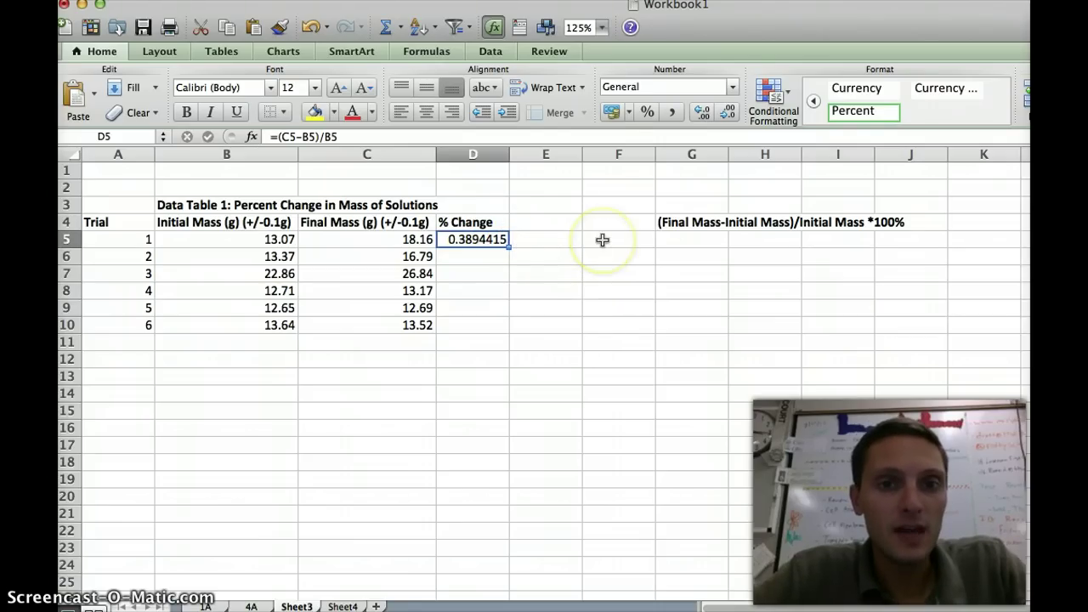
# Apply Percent Style to D5 so trial 1's change shows as 39%.
pyautogui.click(647, 113)
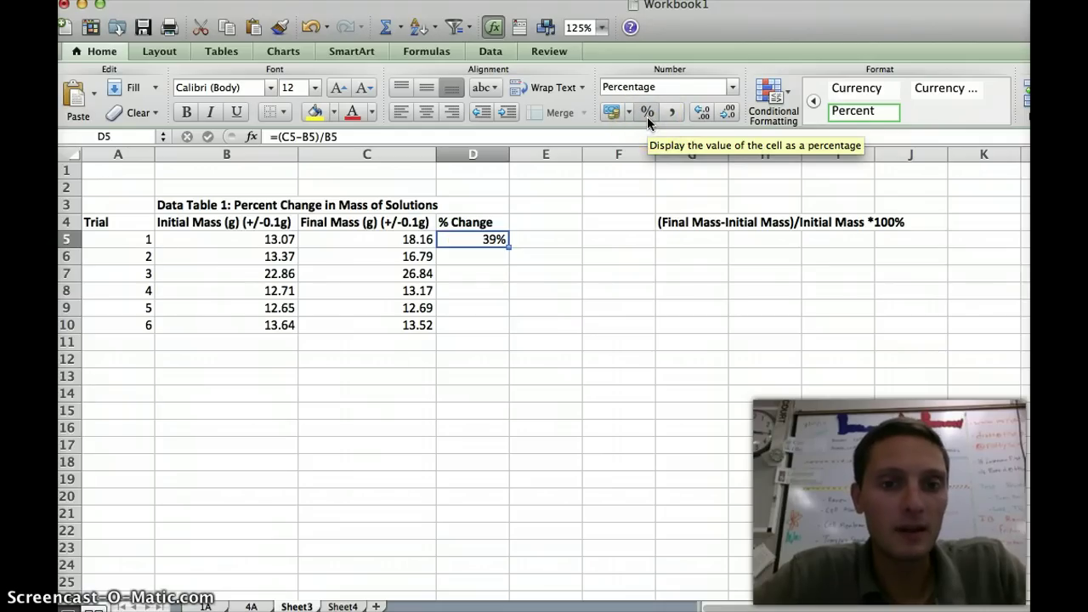
pyautogui.click(471, 246)
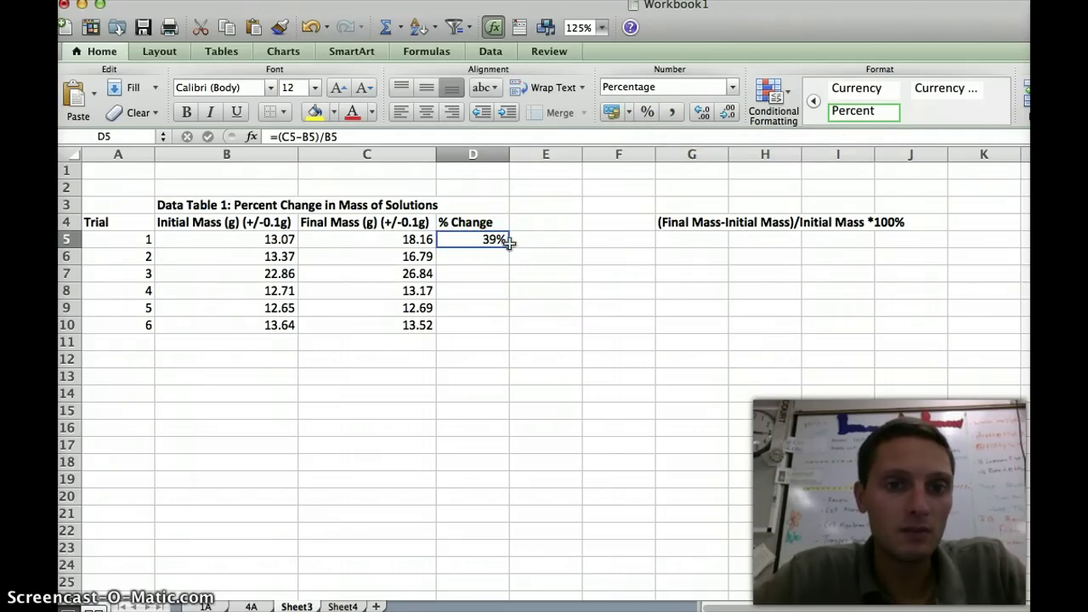
pyautogui.moveTo(508, 242)
pyautogui.mouseDown()
pyautogui.moveTo(479, 250)
pyautogui.moveTo(515, 263)
pyautogui.moveTo(479, 250)
pyautogui.moveTo(504, 243)
pyautogui.mouseUp()
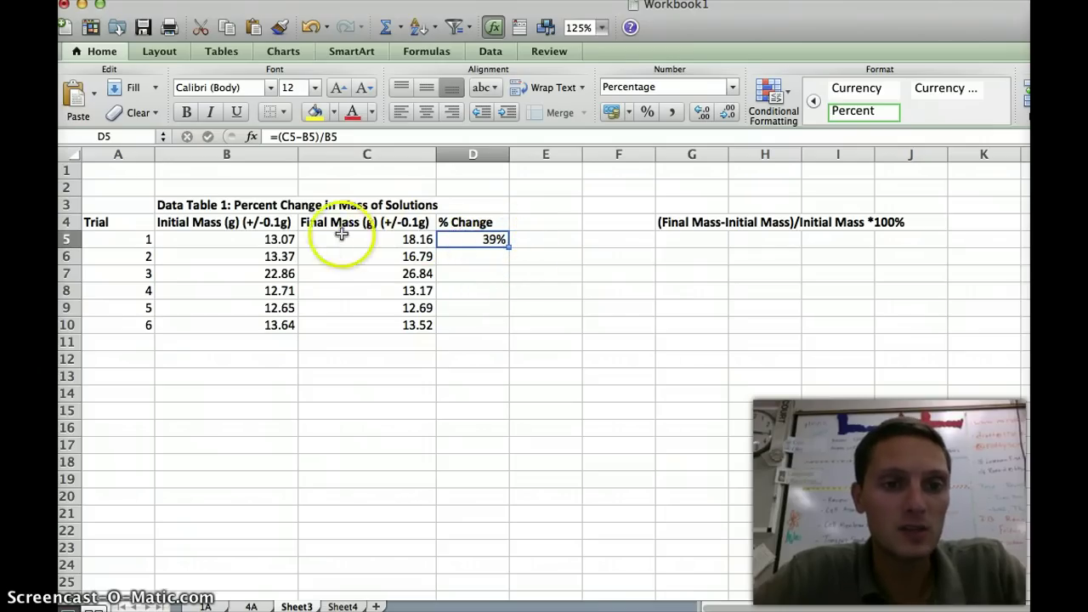
# Format D5 as a percentage with 2 decimal places, showing 38.94%.
pyautogui.rightClick(488, 239)
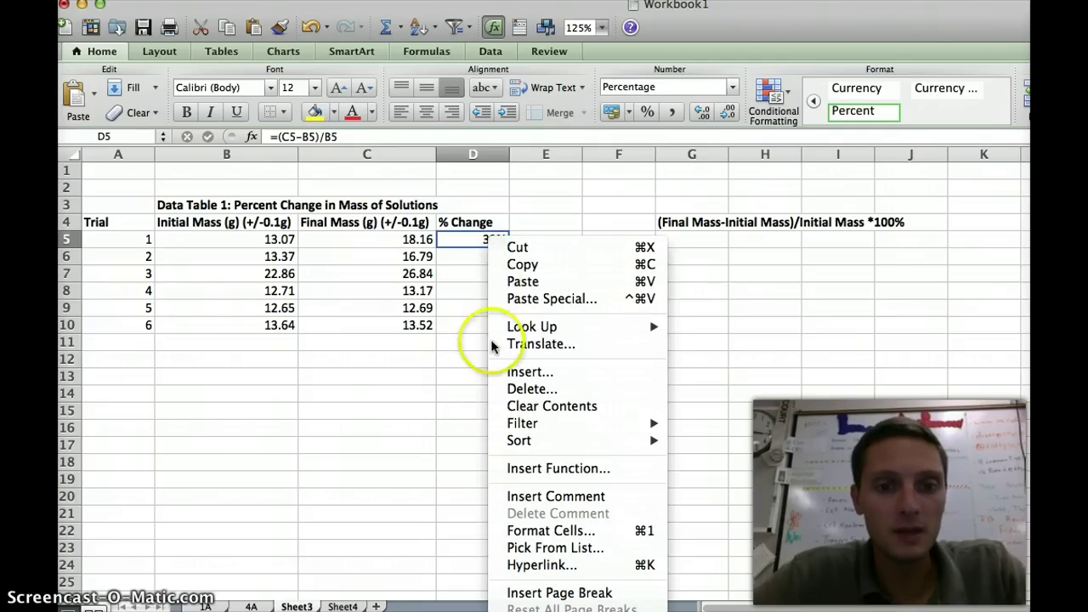
pyautogui.click(530, 531)
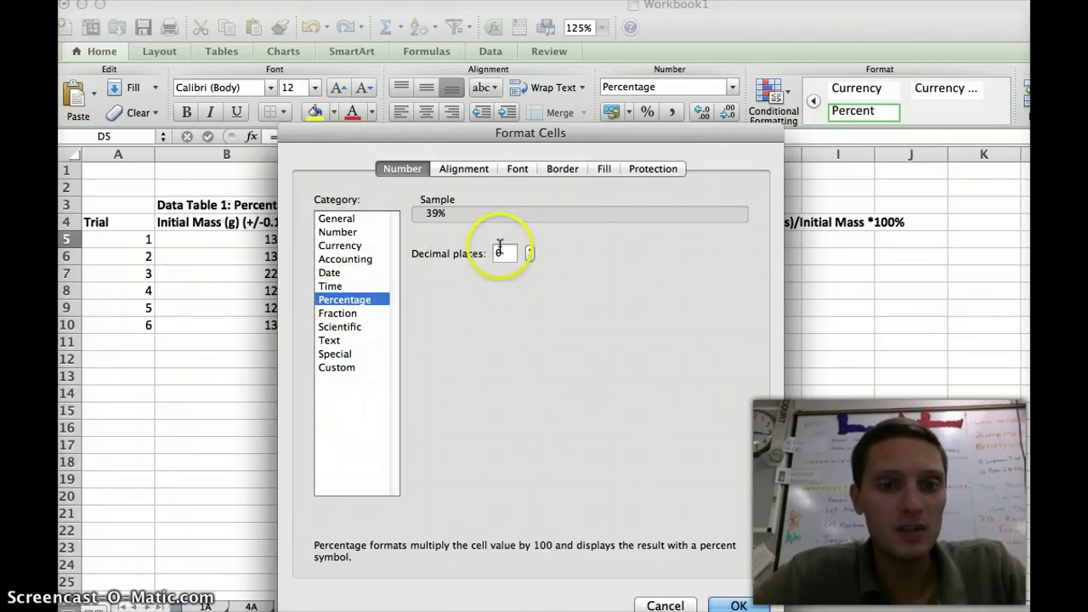
pyautogui.click(529, 250)
pyautogui.click(529, 250)
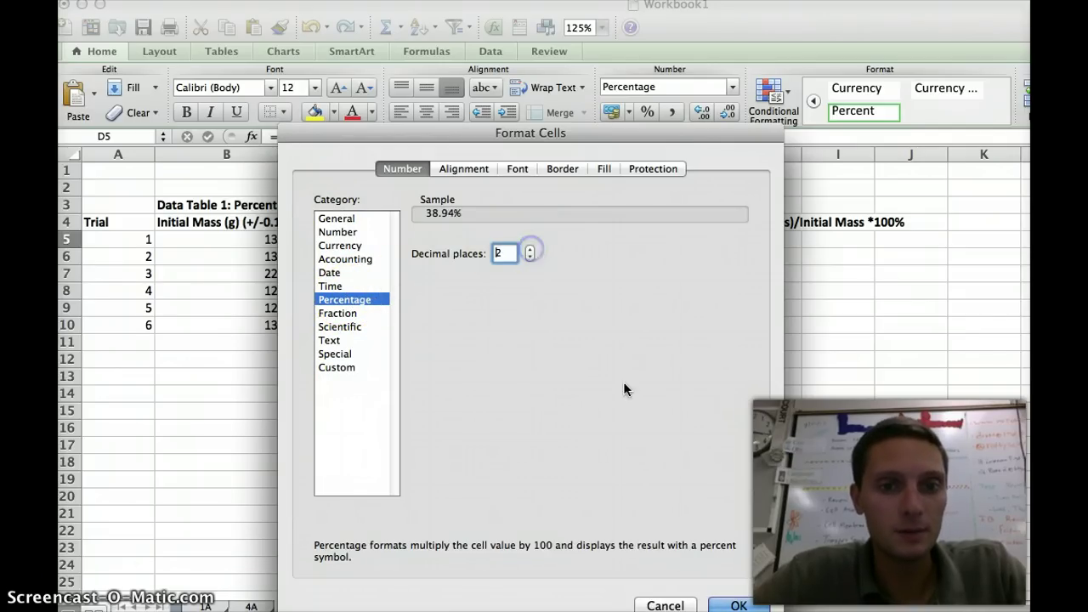
pyautogui.click(738, 604)
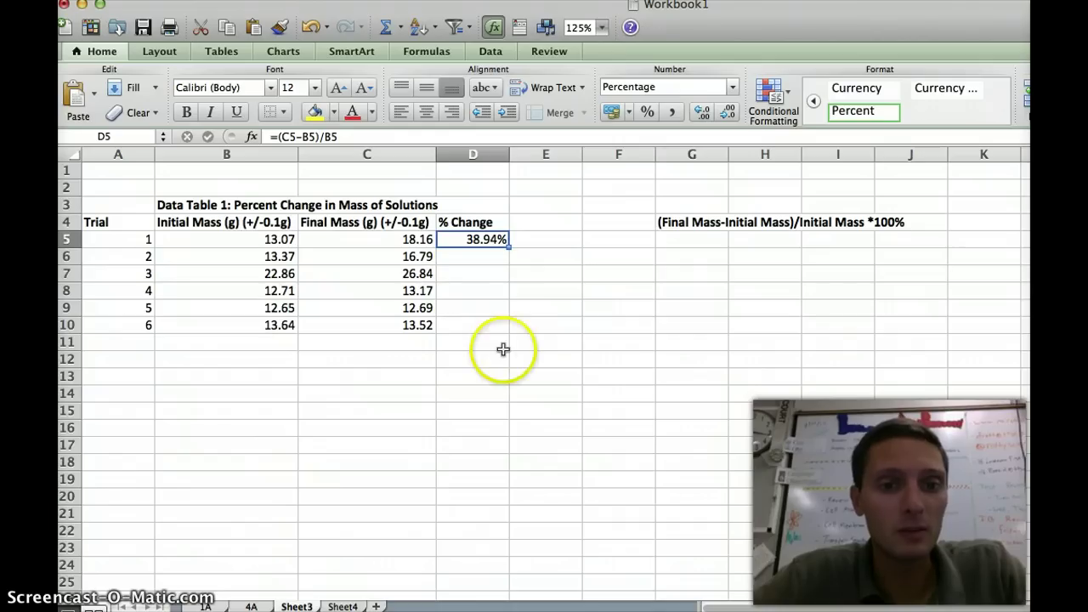
# Copy the D5 formula down to D10, giving 25.58%, 17.41%, 3.62%, 0.32% and -0.88%.
pyautogui.click(494, 276)
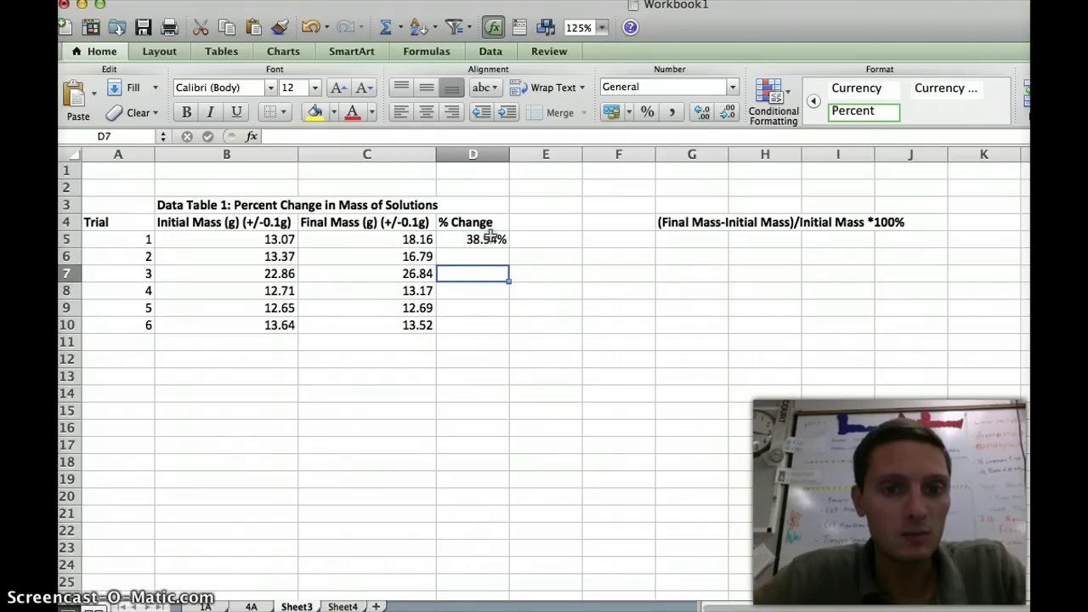
pyautogui.click(493, 240)
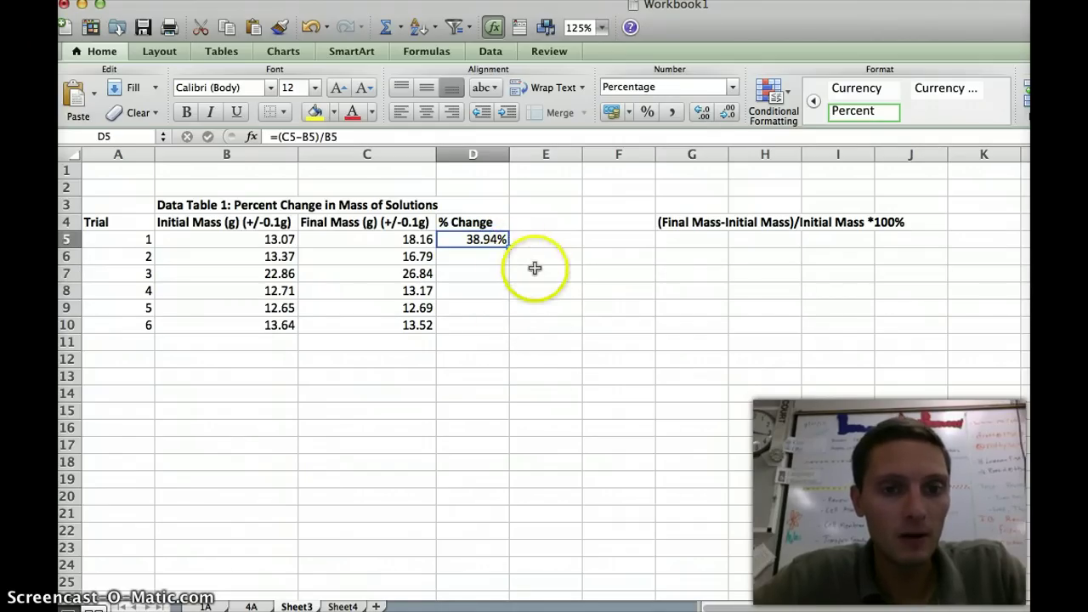
pyautogui.click(524, 266)
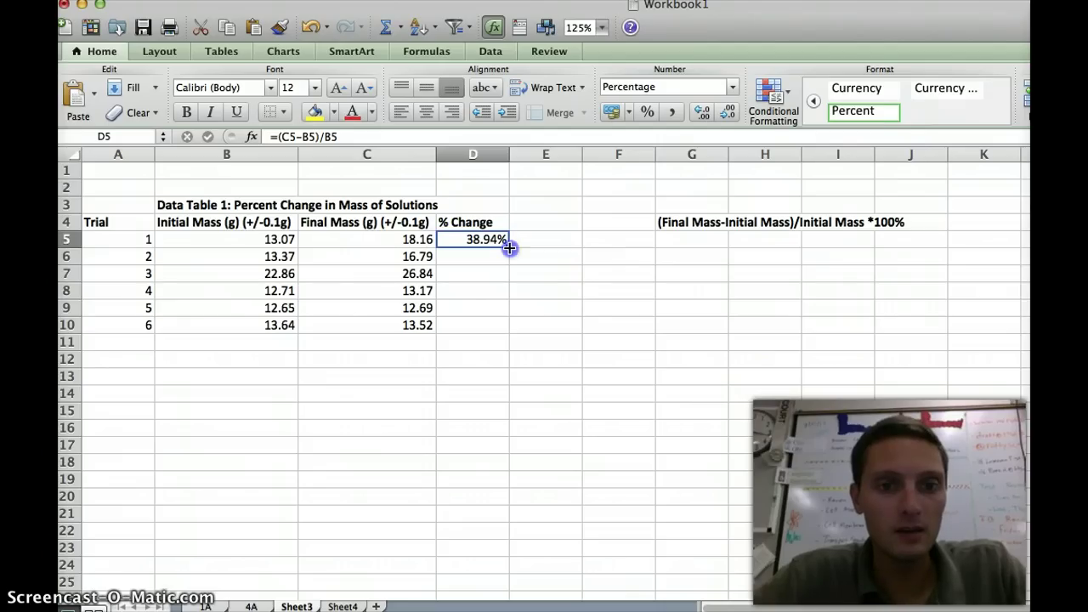
pyautogui.moveTo(509, 248); pyautogui.dragTo(500, 328)
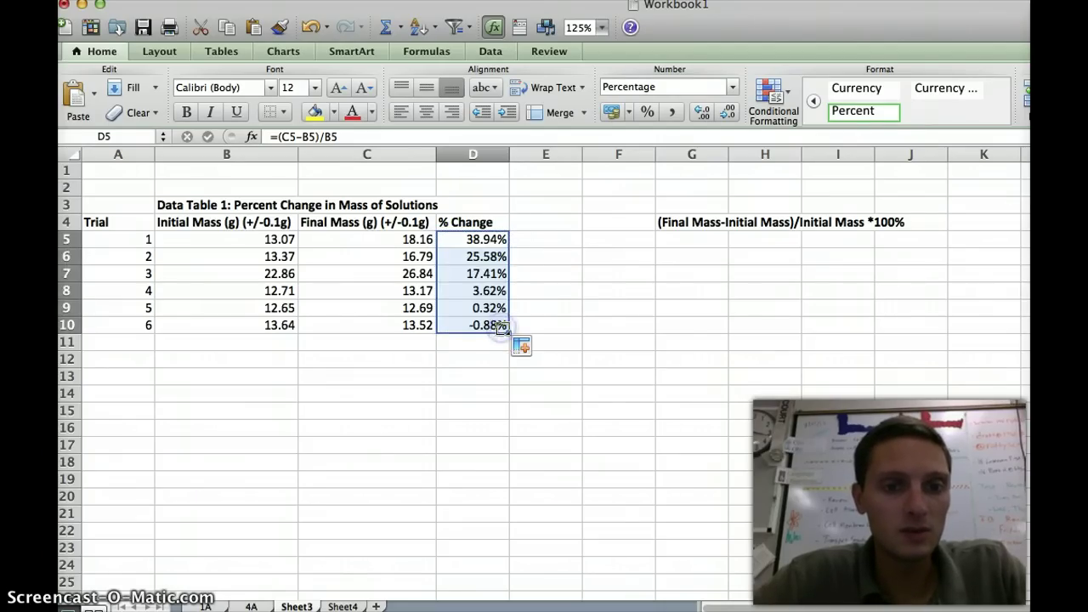
pyautogui.click(475, 244)
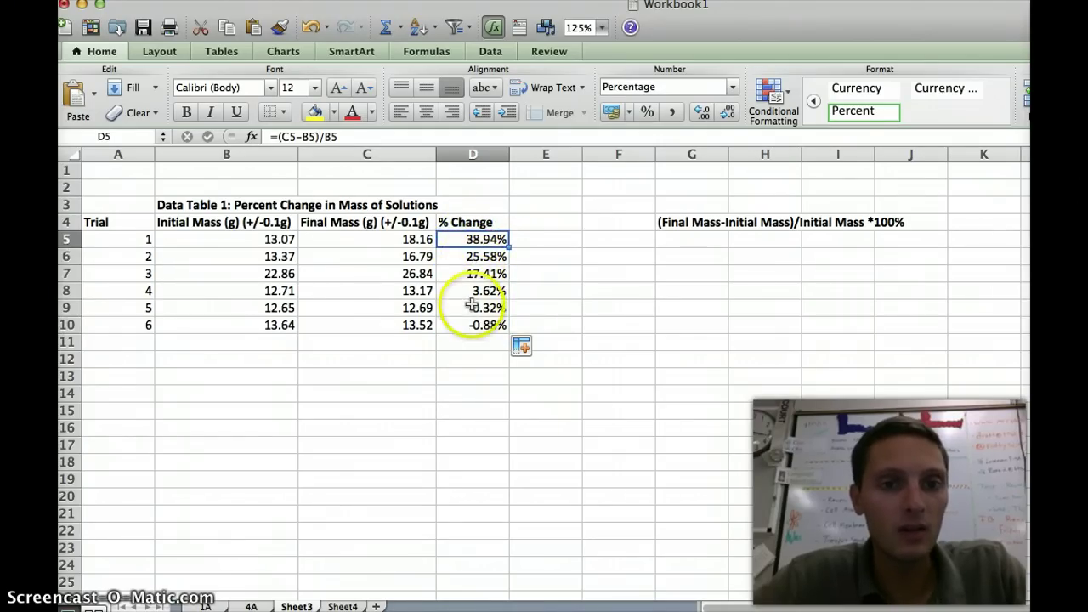
pyautogui.click(472, 323)
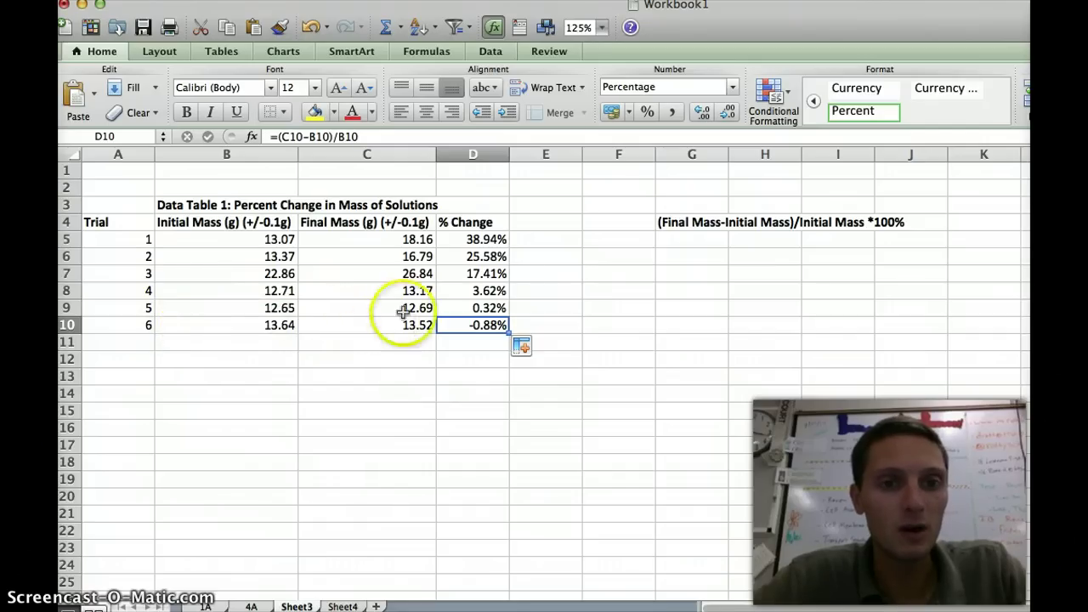
pyautogui.click(494, 290)
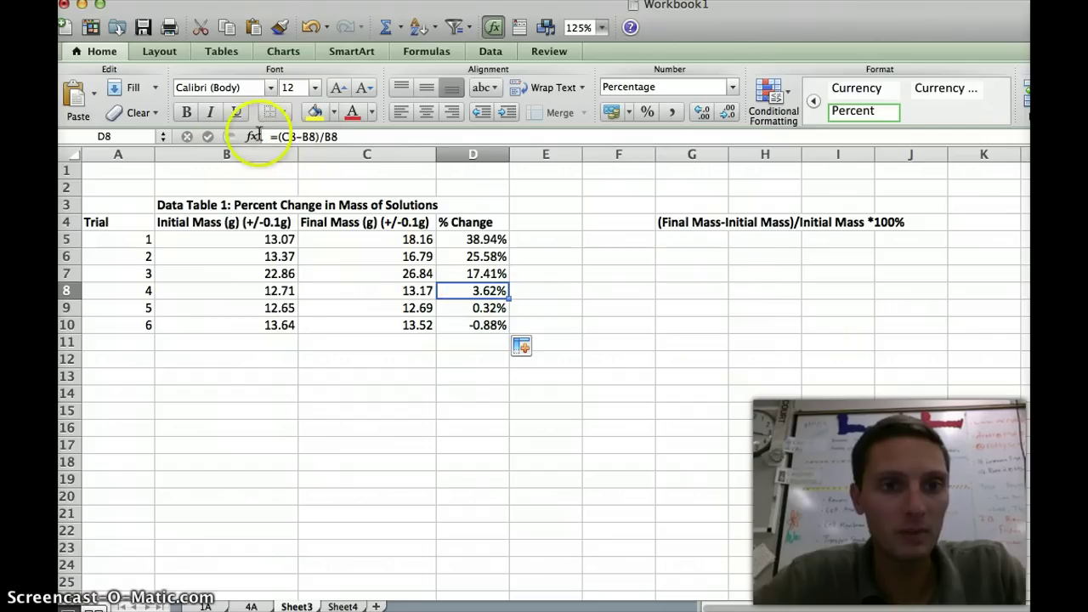
pyautogui.click(345, 138)
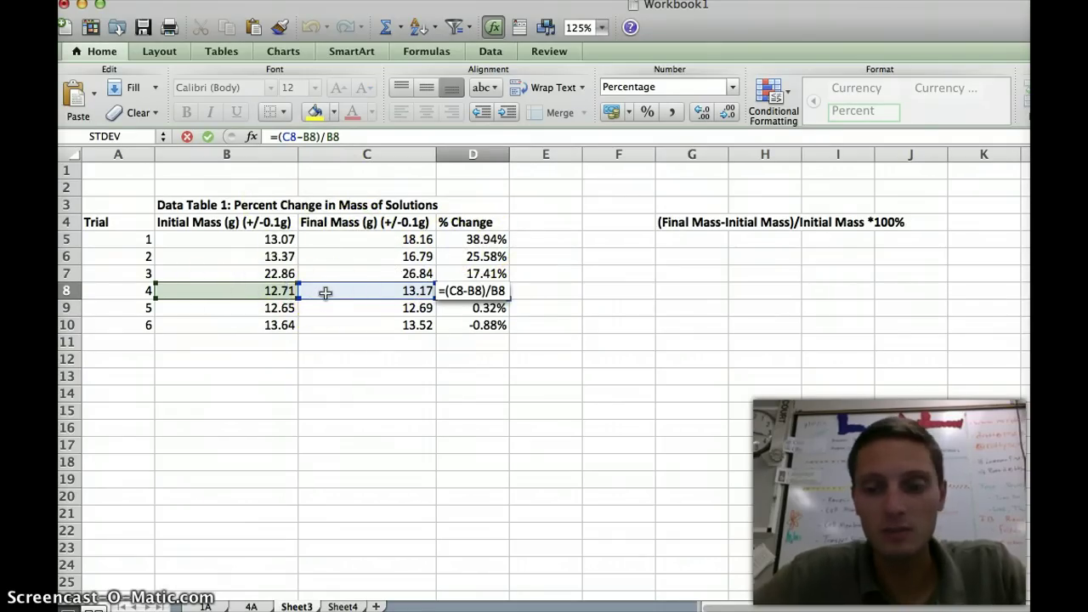
pyautogui.press('Return')
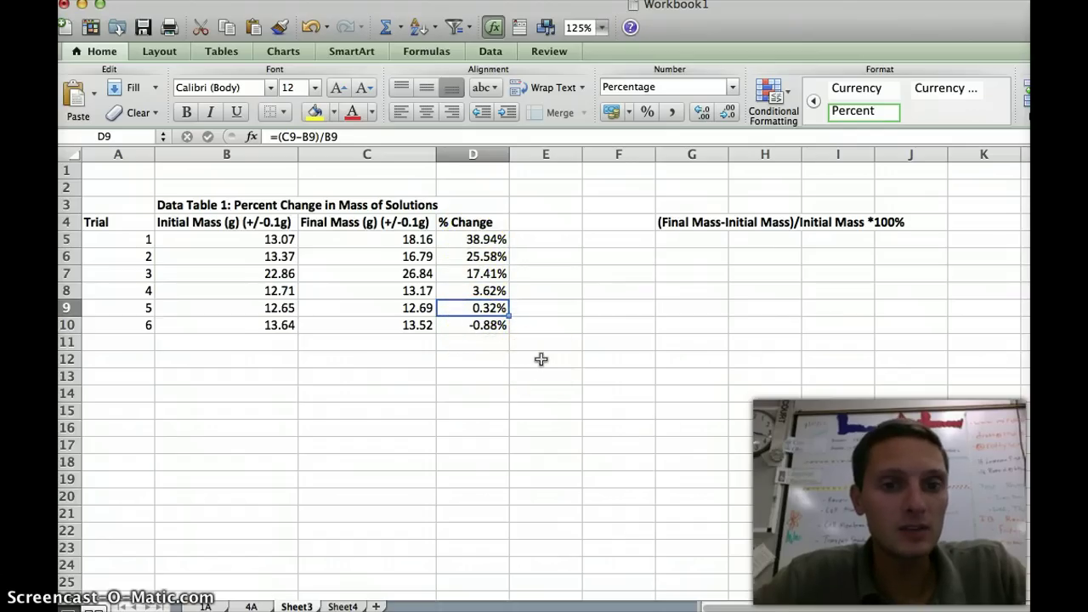
pyautogui.click(538, 223)
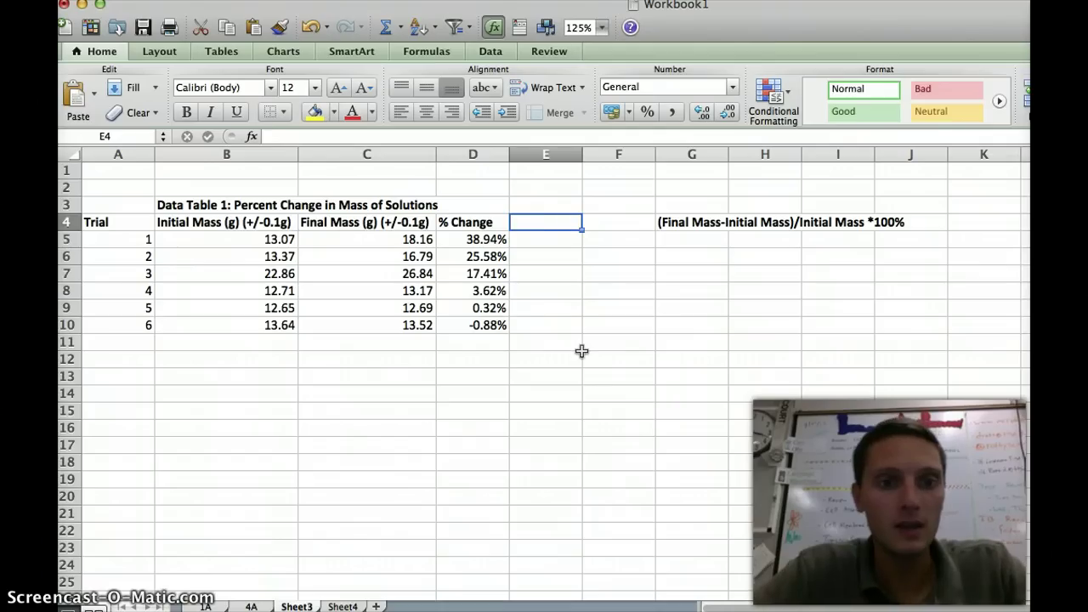
pyautogui.write('M')
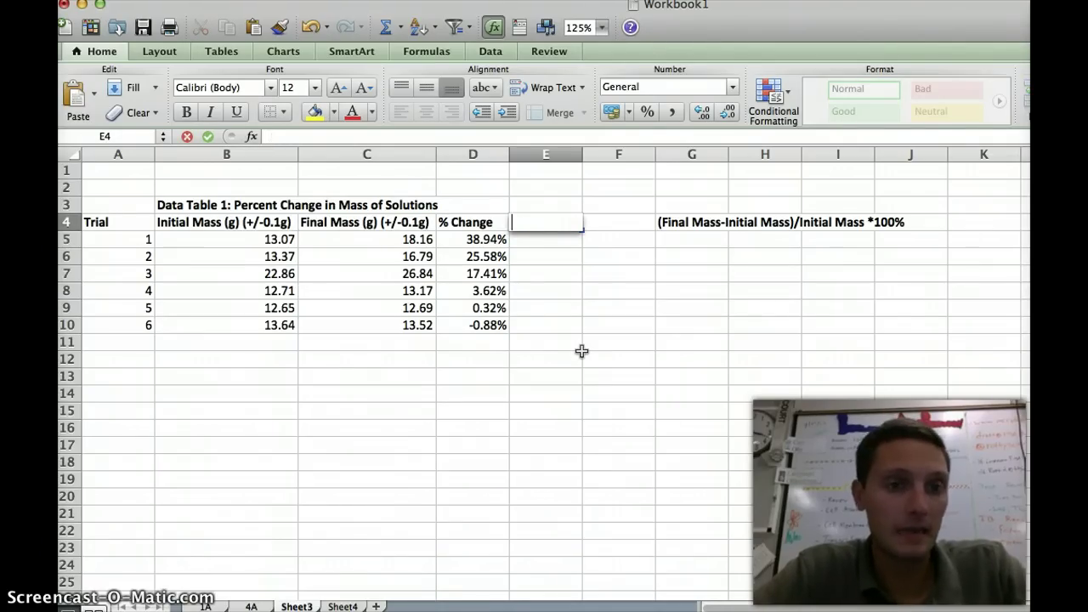
pyautogui.write('ean')
pyautogui.press('Return')
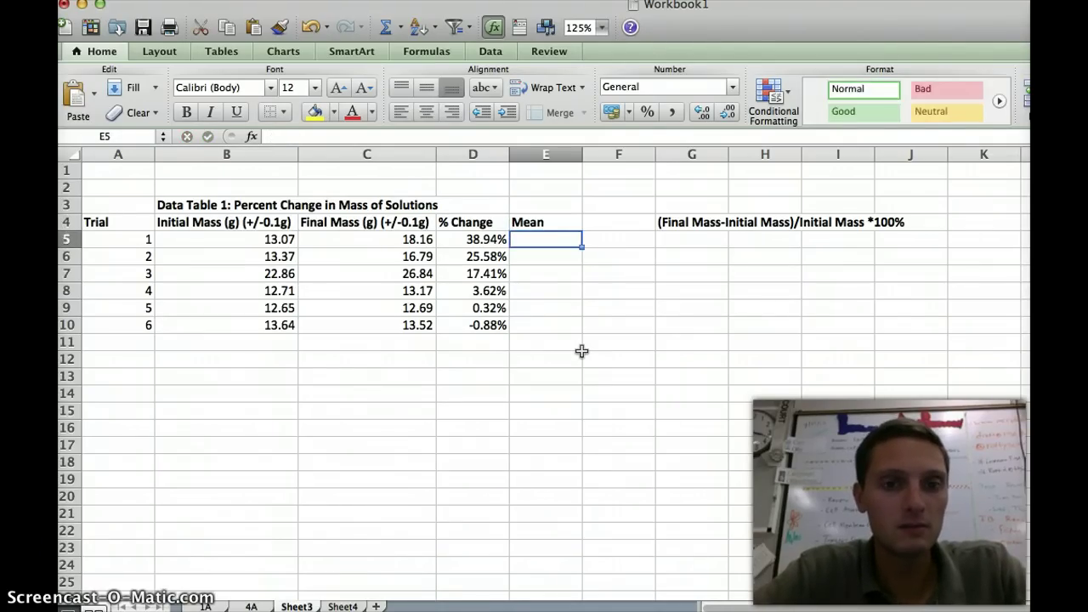
pyautogui.click(524, 221)
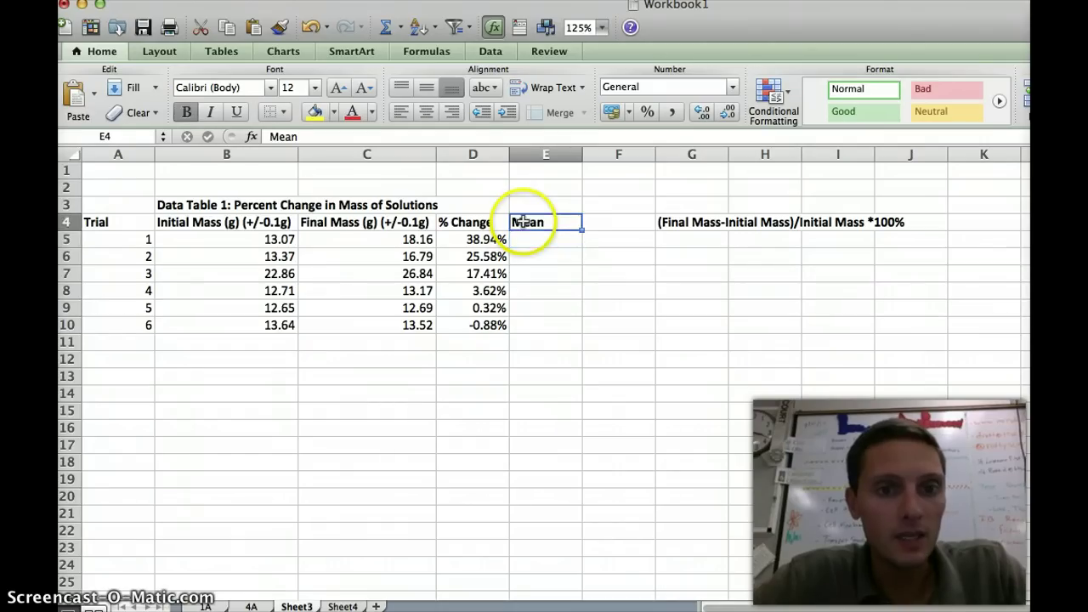
pyautogui.click(300, 136)
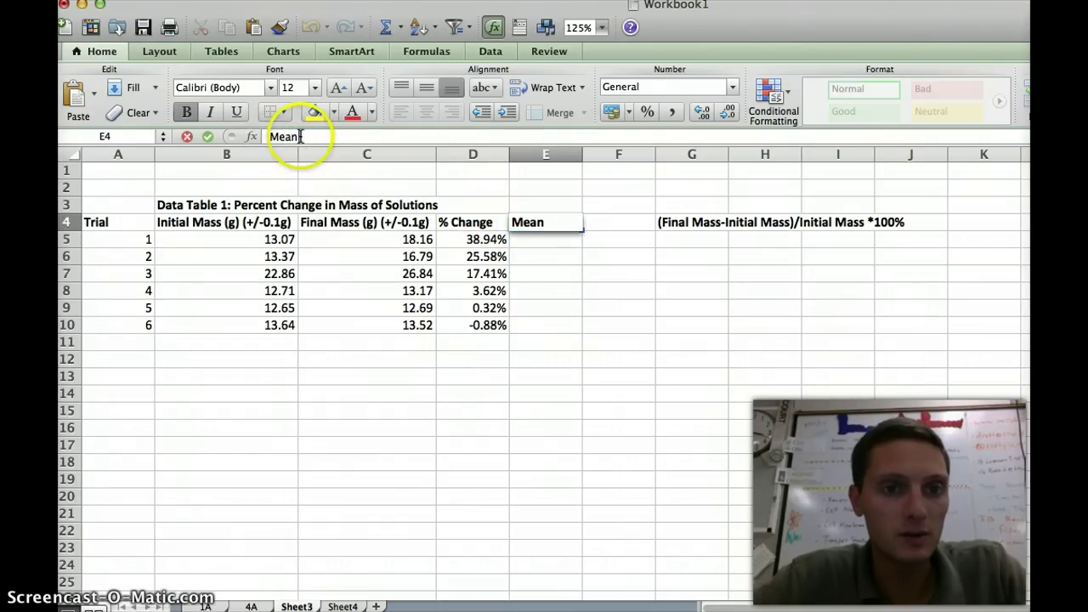
pyautogui.write('s')
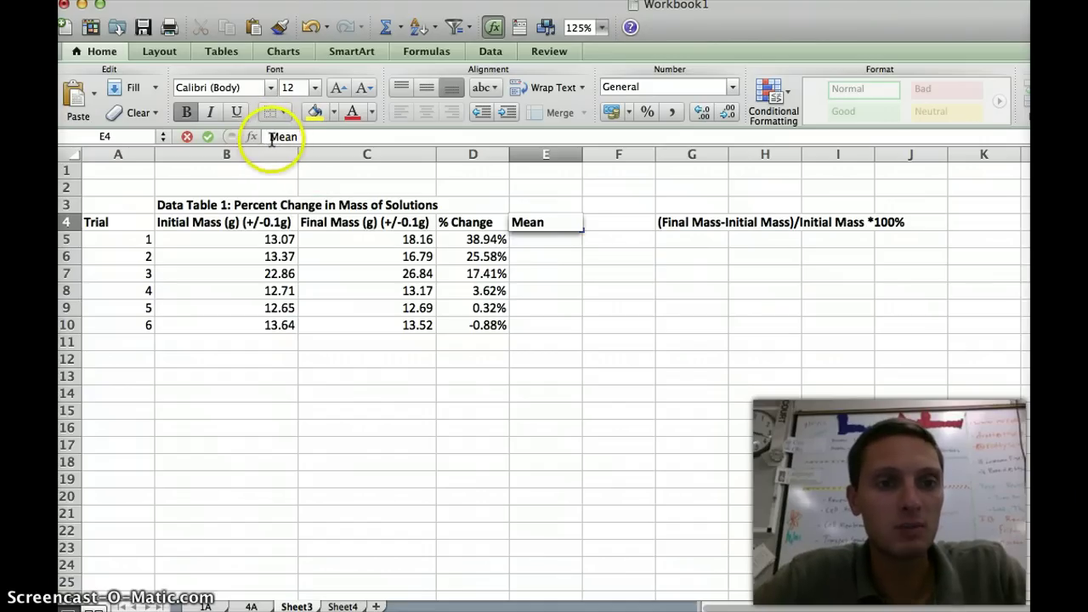
pyautogui.click(298, 138)
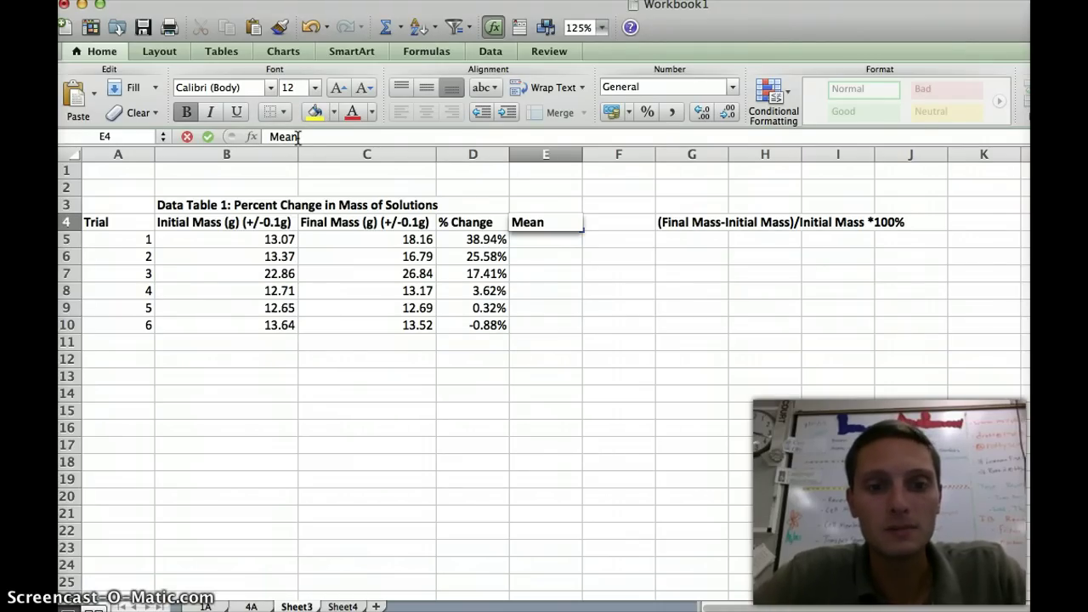
pyautogui.press('BackSpace')
pyautogui.press('BackSpace')
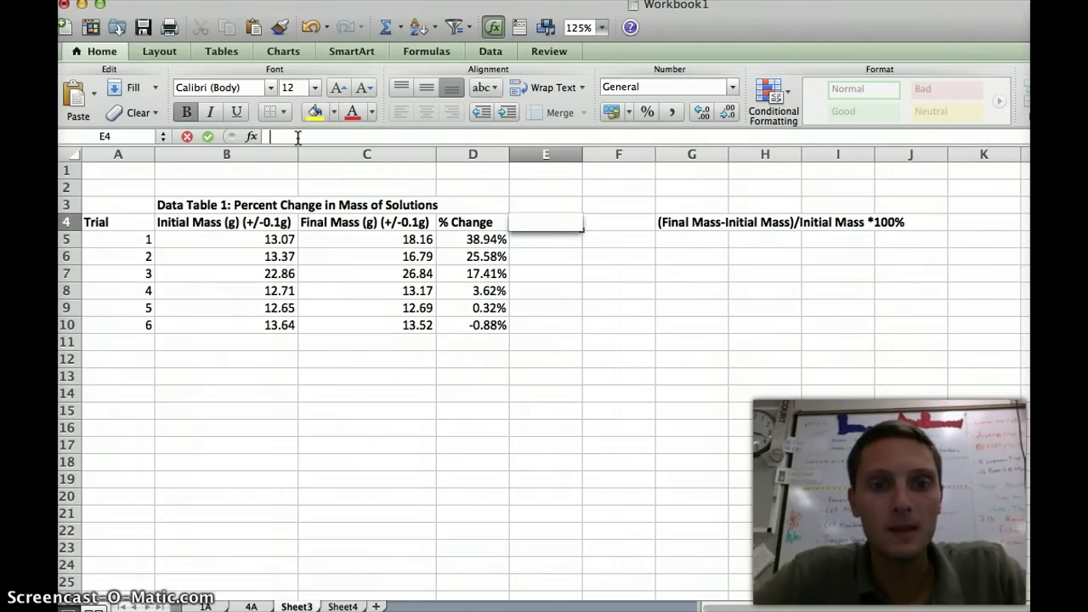
pyautogui.click(572, 264)
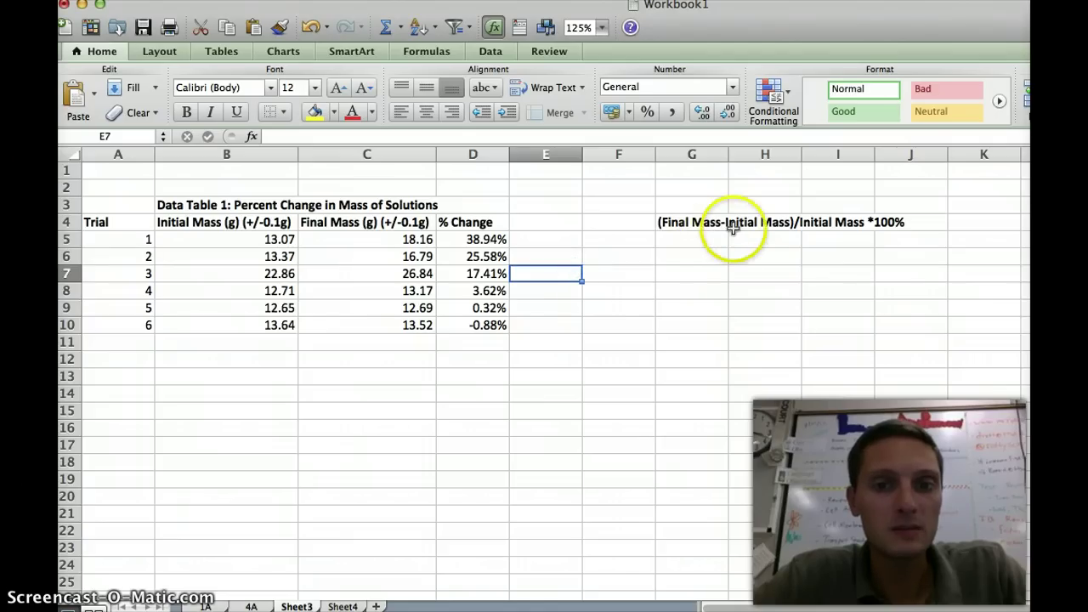